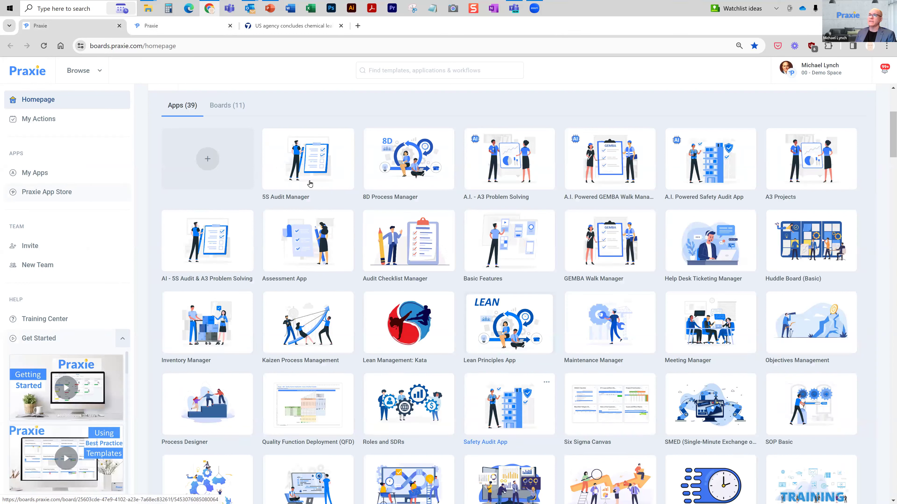
# - Go to the Safety Audit Kanban of the A.I. Powered Safety Audit App and open the Audit of Factory Floor 2 card
pyautogui.click(204, 34)
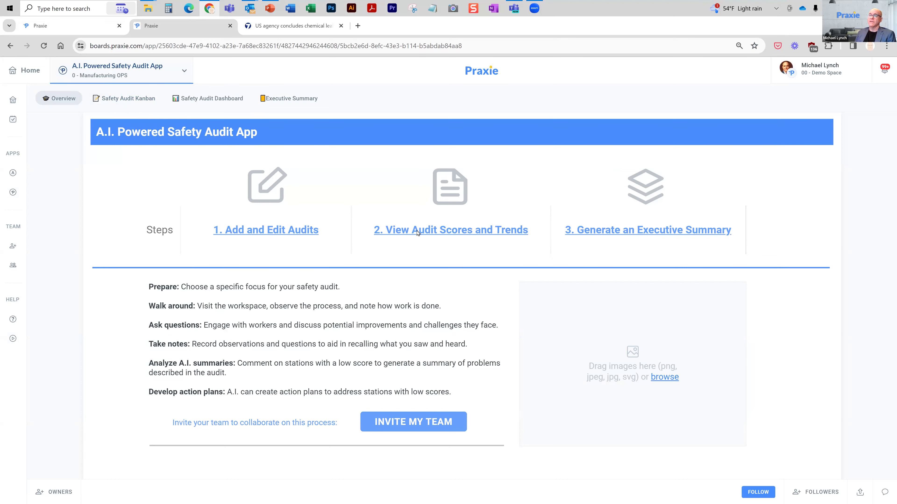
pyautogui.click(126, 99)
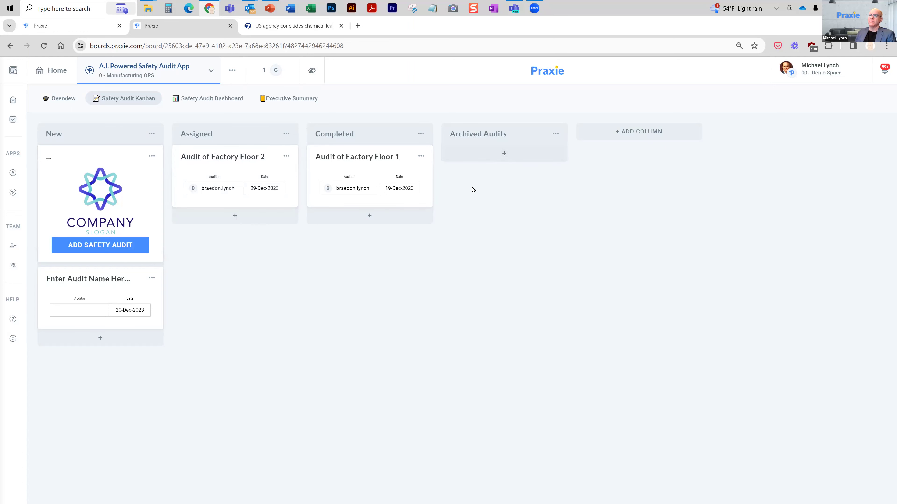
pyautogui.click(236, 163)
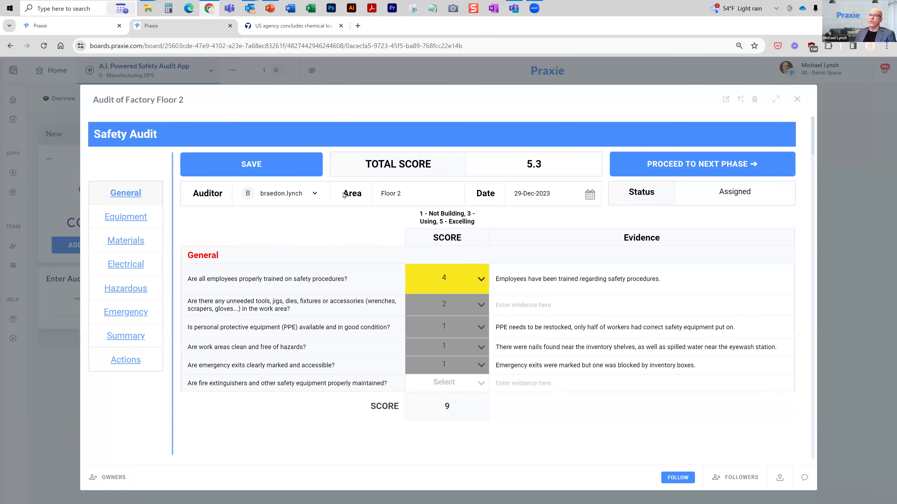
# - Examine the audit's auditor and area fields and the General section's questions, scores and evidence, reopening the Factory Floor 2 card if it closes
pyautogui.click(313, 193)
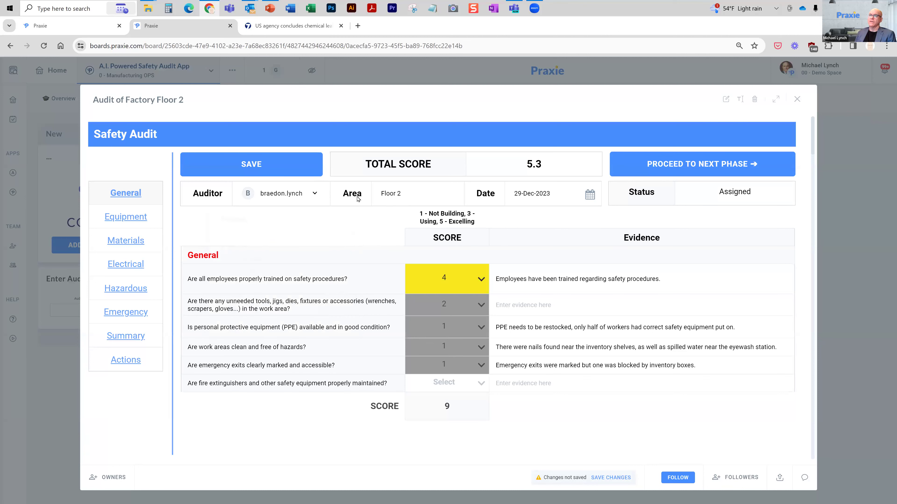
pyautogui.click(432, 196)
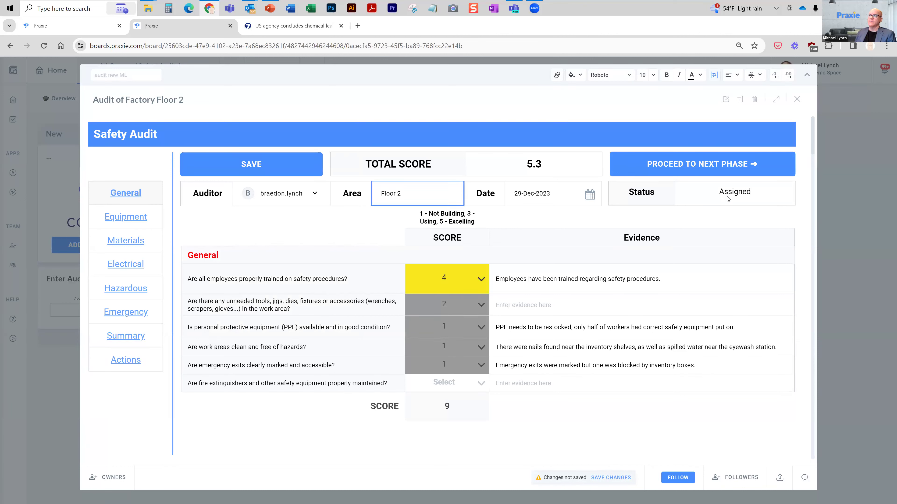
pyautogui.click(843, 221)
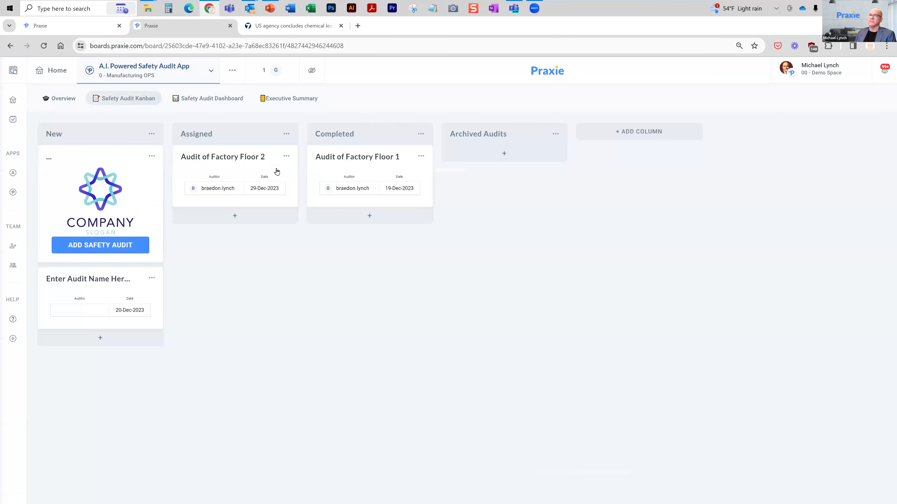
pyautogui.click(291, 207)
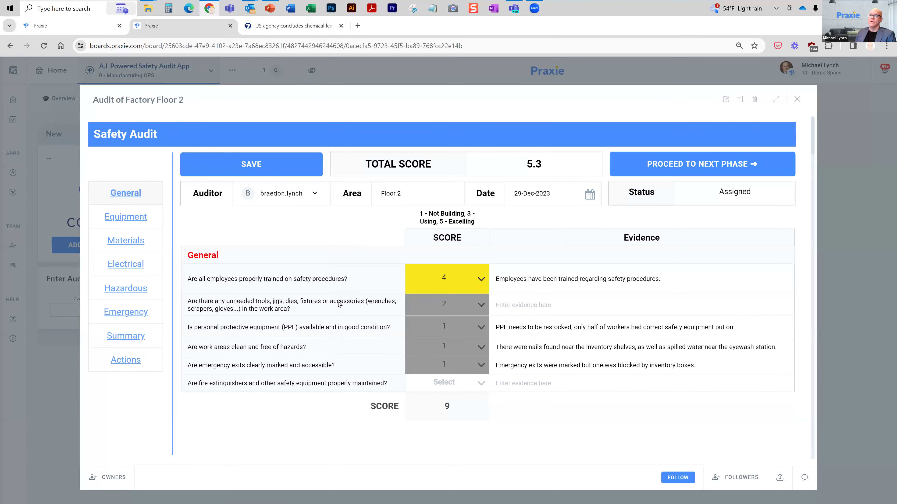
pyautogui.moveTo(351, 287); pyautogui.dragTo(354, 353)
pyautogui.click(353, 352)
pyautogui.click(536, 360)
pyautogui.doubleClick(538, 366)
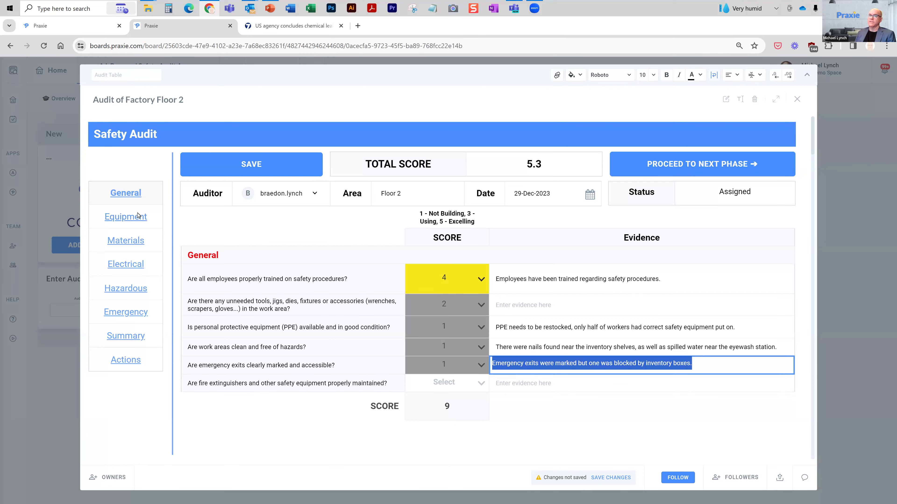
# - Review the Equipment, Materials and Electrical sections of the audit, including the score options for the lockout/tagout question
pyautogui.click(138, 221)
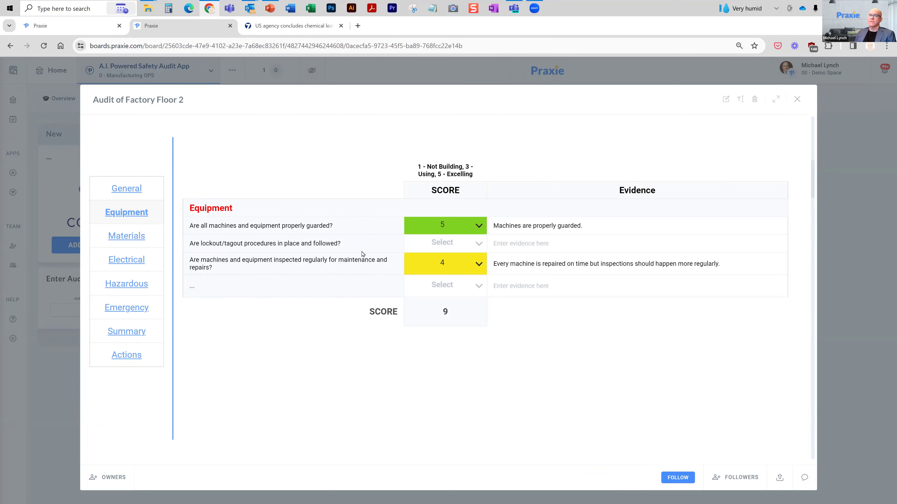
pyautogui.click(451, 252)
pyautogui.click(572, 245)
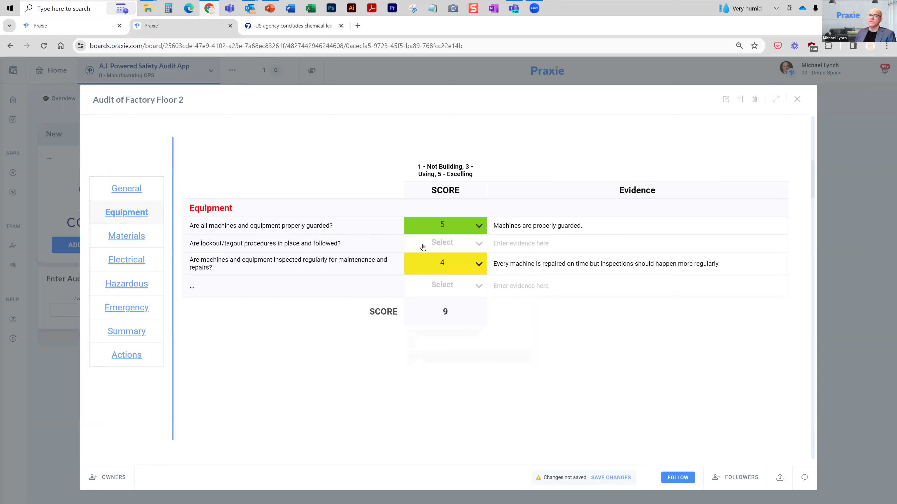
pyautogui.click(138, 239)
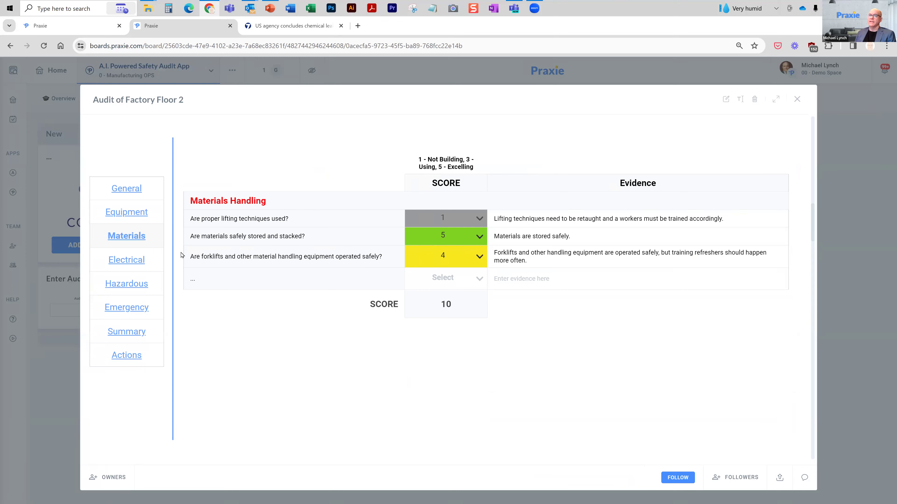
pyautogui.click(140, 261)
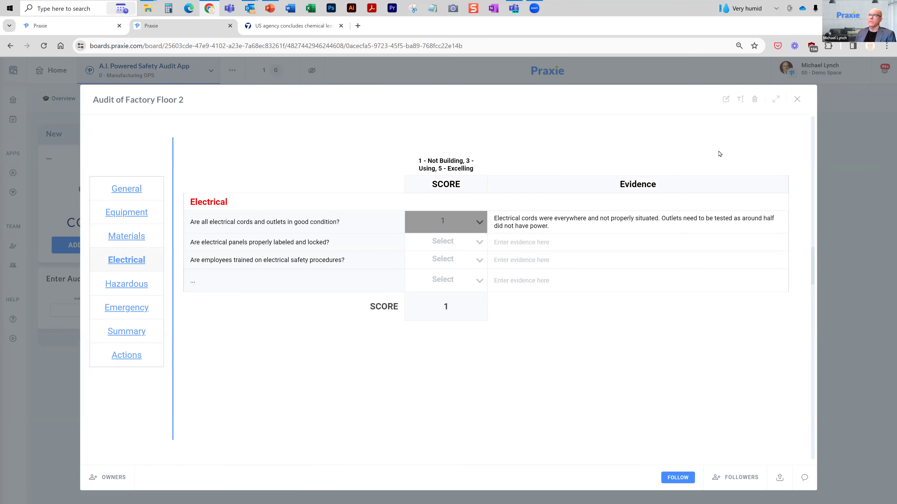
# - Try moving the General audit table and duplicating its personal protective equipment question row in the card builder, and discard the draft
pyautogui.click(725, 100)
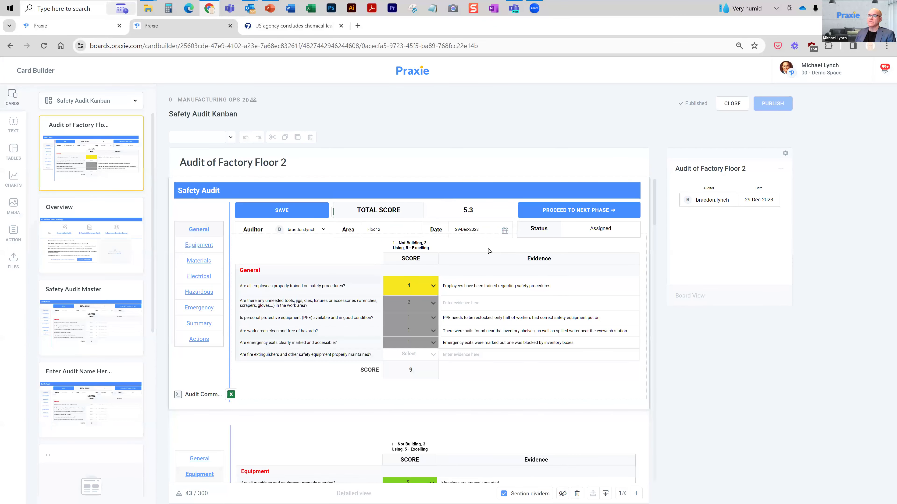
pyautogui.click(489, 251)
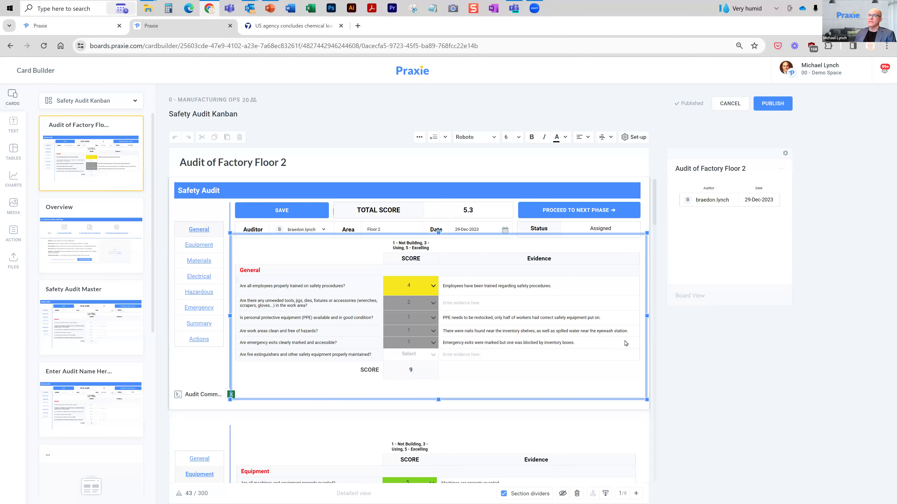
pyautogui.moveTo(509, 235)
pyautogui.mouseDown()
pyautogui.moveTo(507, 315)
pyautogui.moveTo(524, 229)
pyautogui.mouseUp()
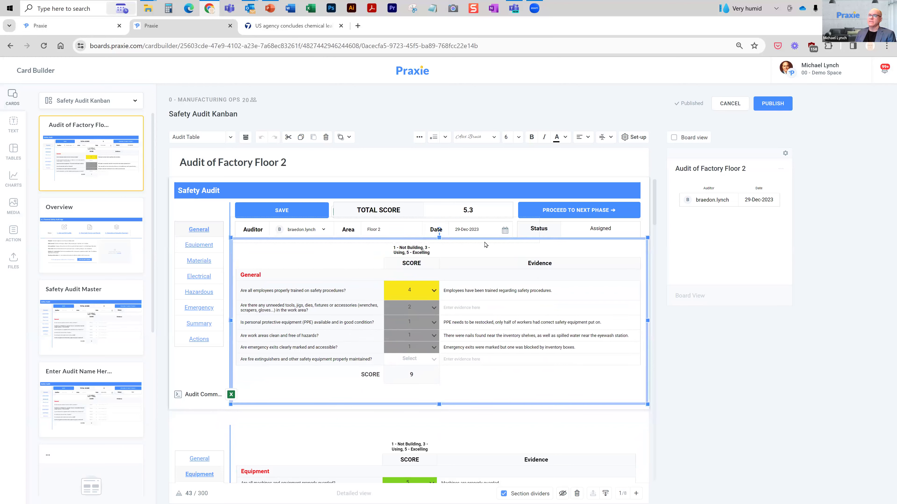
pyautogui.click(344, 320)
pyautogui.click(419, 136)
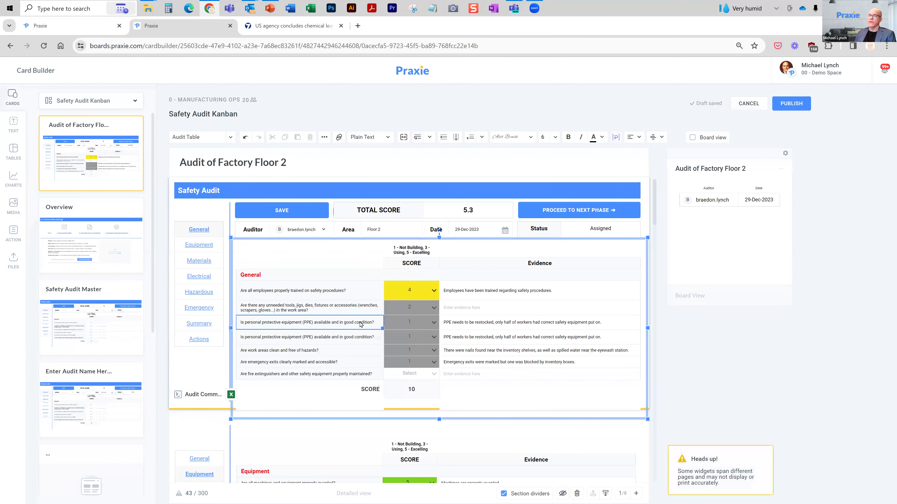
pyautogui.click(748, 103)
pyautogui.click(386, 117)
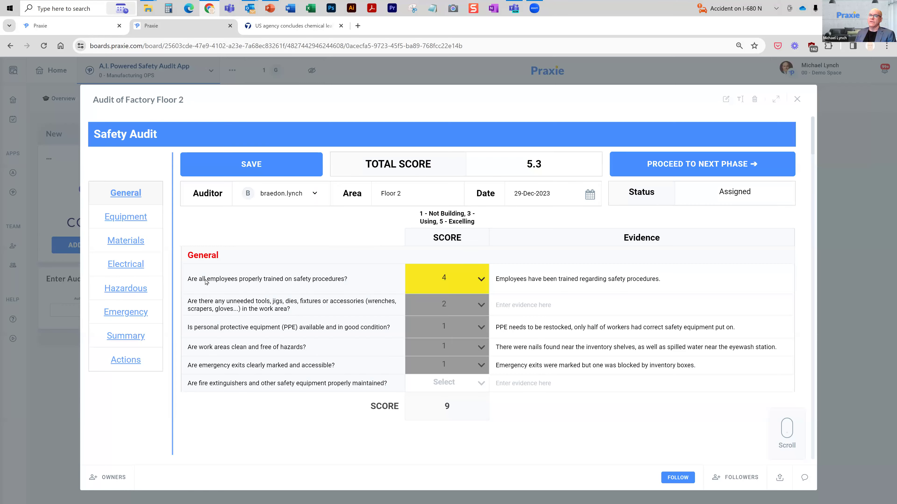
# - Review the Hazardous, Emergency and Summary sections of the Factory Floor 2 audit
pyautogui.click(129, 292)
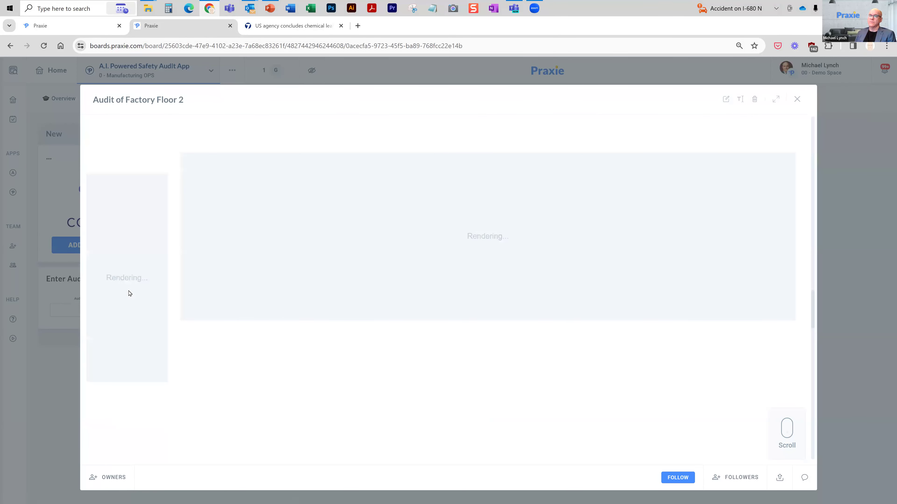
pyautogui.click(127, 309)
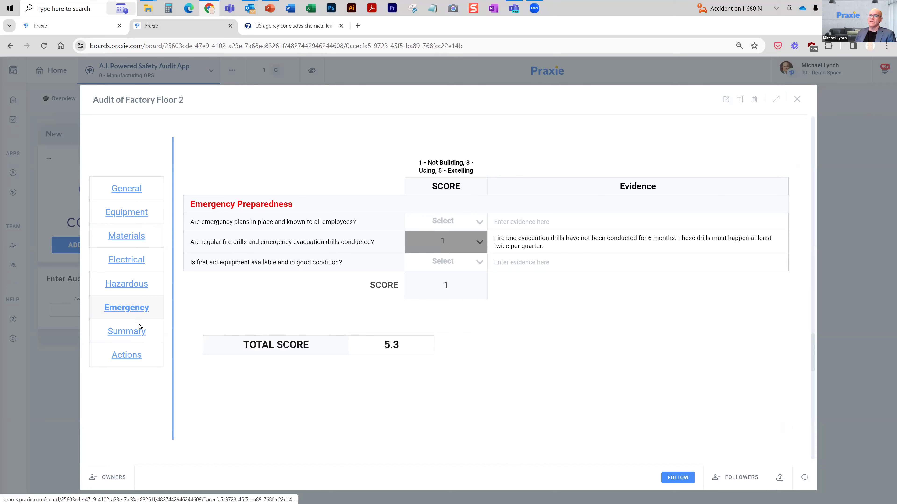
pyautogui.click(136, 334)
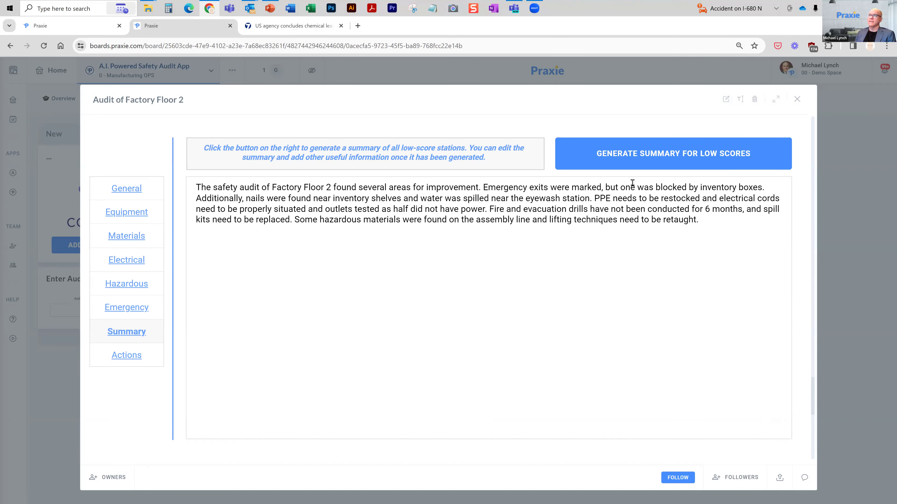
# - Score the lockout/tagout procedures question in the Equipment section as 1
pyautogui.click(125, 213)
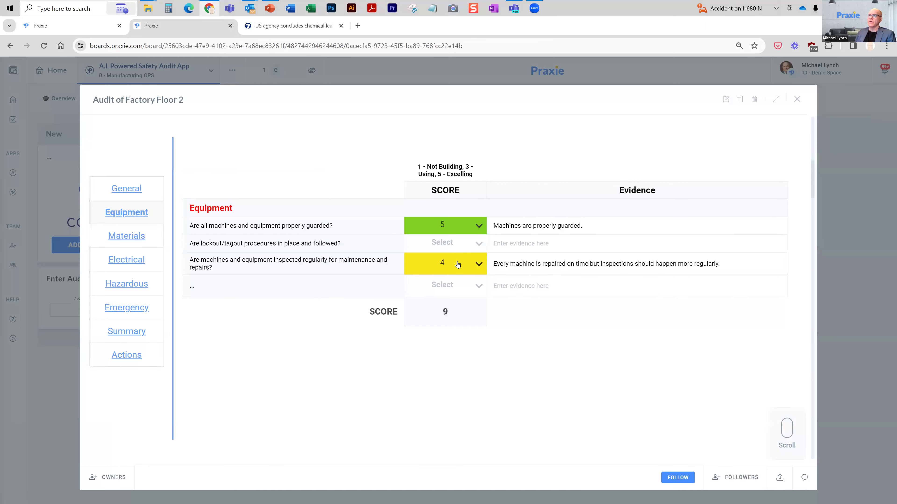
pyautogui.click(441, 243)
pyautogui.click(440, 274)
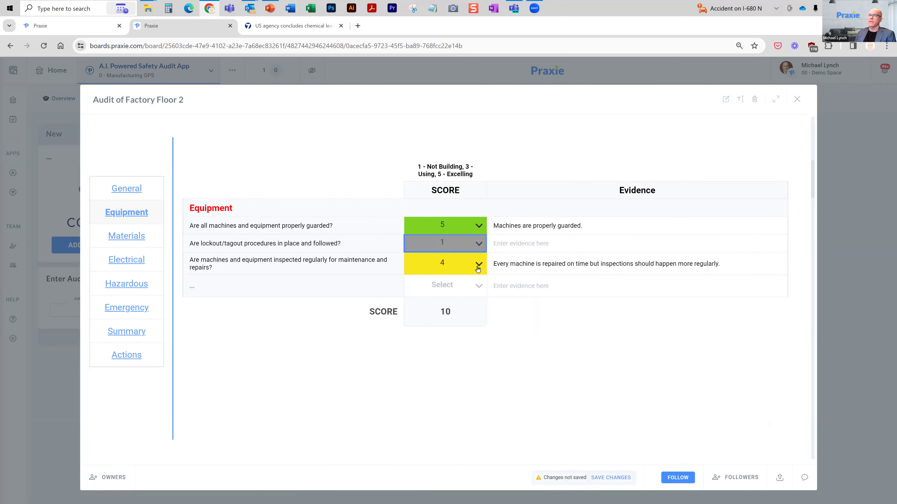
# - Enter "Lockout Procedures are not followed." as evidence for the lockout/tagout question, correcting the misspelled word
pyautogui.click(535, 244)
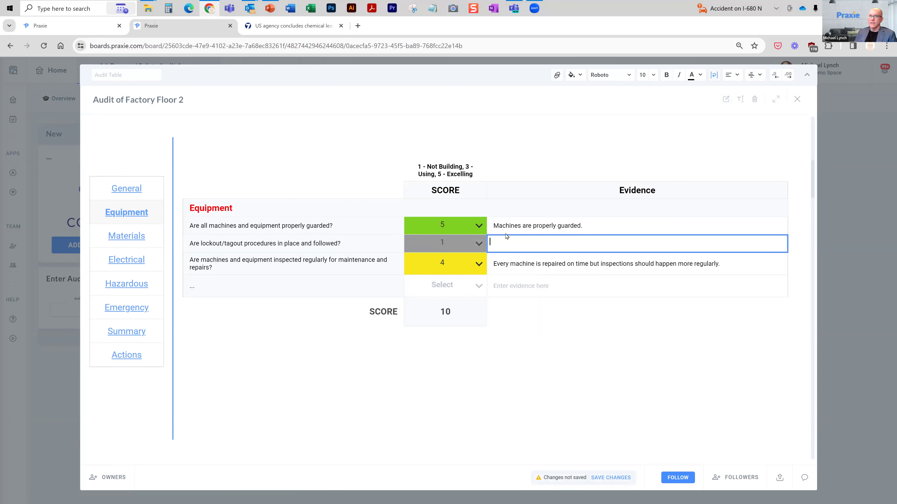
pyautogui.write('Lockout Proceedures ar')
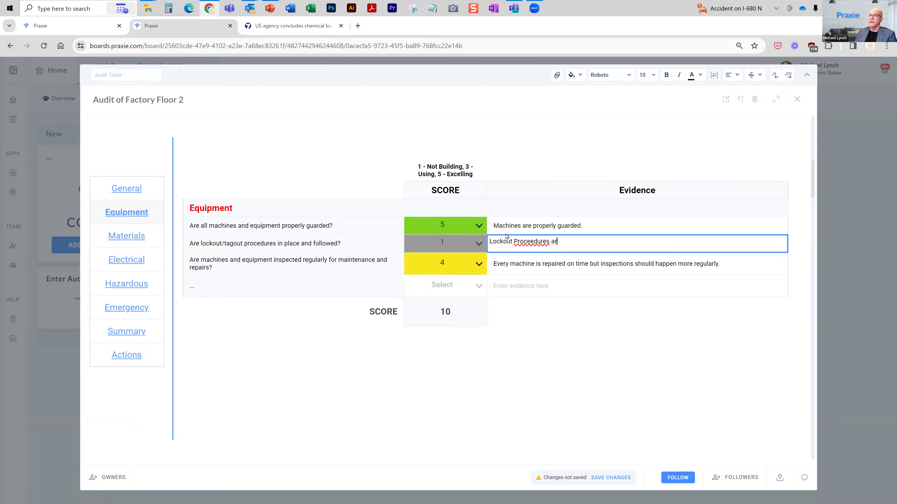
pyautogui.write('e not followed re')
pyautogui.rightClick(523, 242)
pyautogui.click(605, 251)
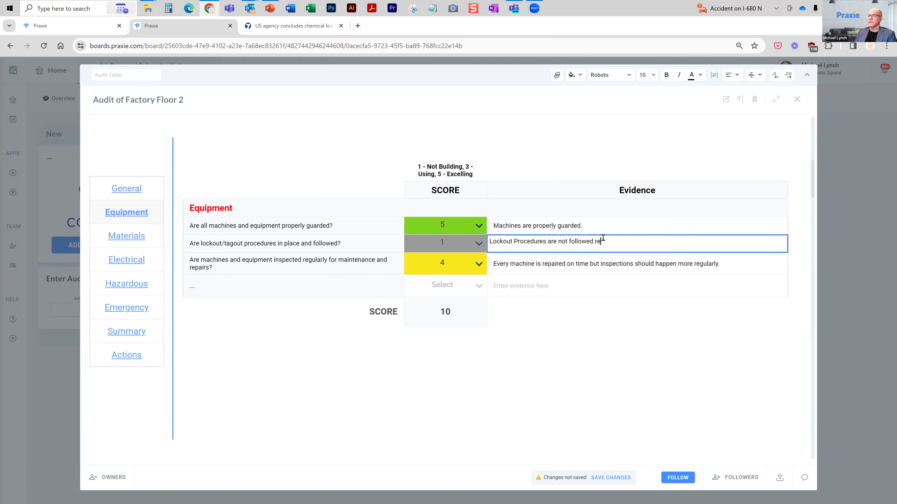
pyautogui.write('.')
pyautogui.click(487, 403)
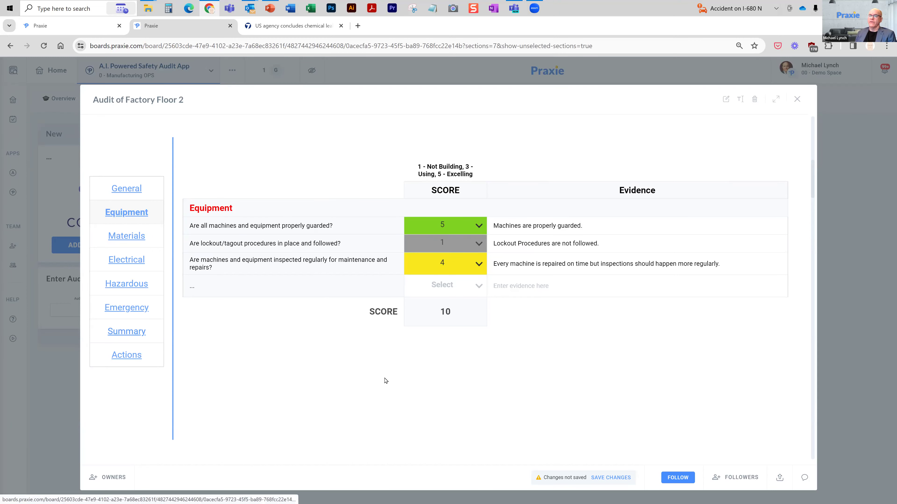
# - Generate a new summary for low scores in the audit's Summary section and look over its text
pyautogui.click(117, 334)
pyautogui.click(661, 153)
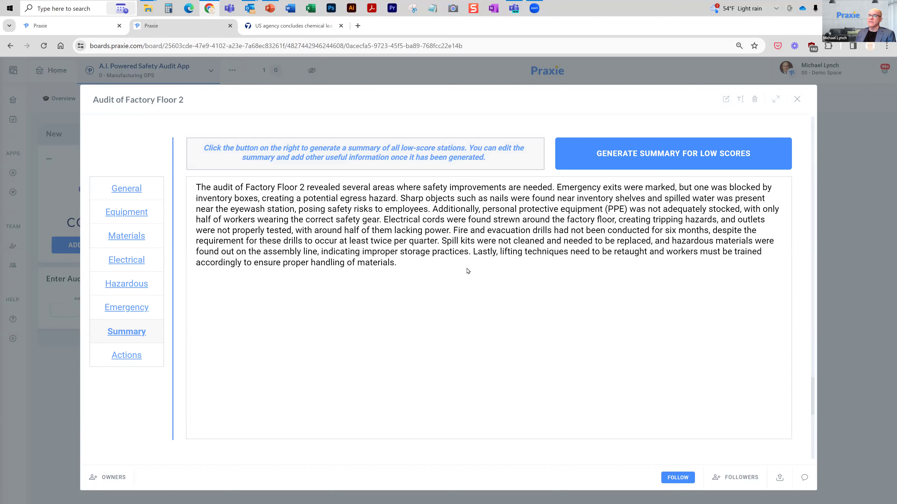
pyautogui.click(407, 256)
pyautogui.hotkey('ctrl', 'a')
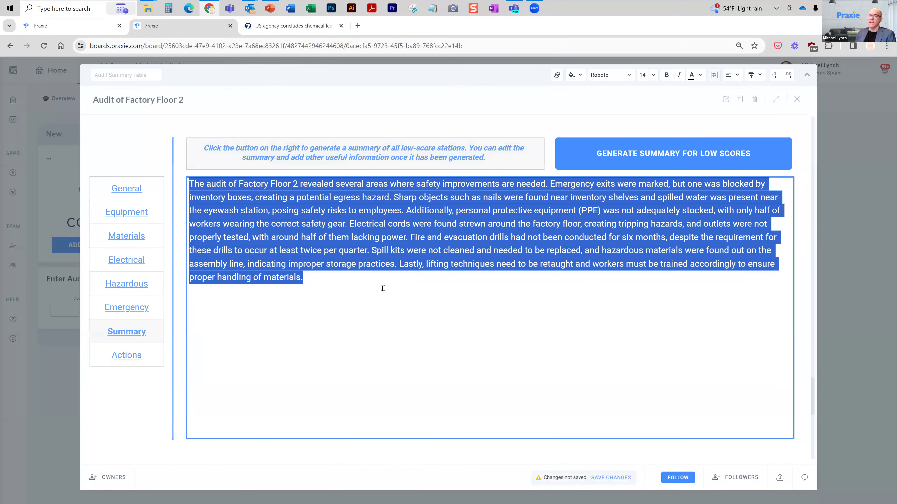
pyautogui.click(204, 306)
# - Set the period of the "Replace spill kits" task in the Actions section to Dec 20, 2023 through Dec 29, 2023
pyautogui.click(131, 355)
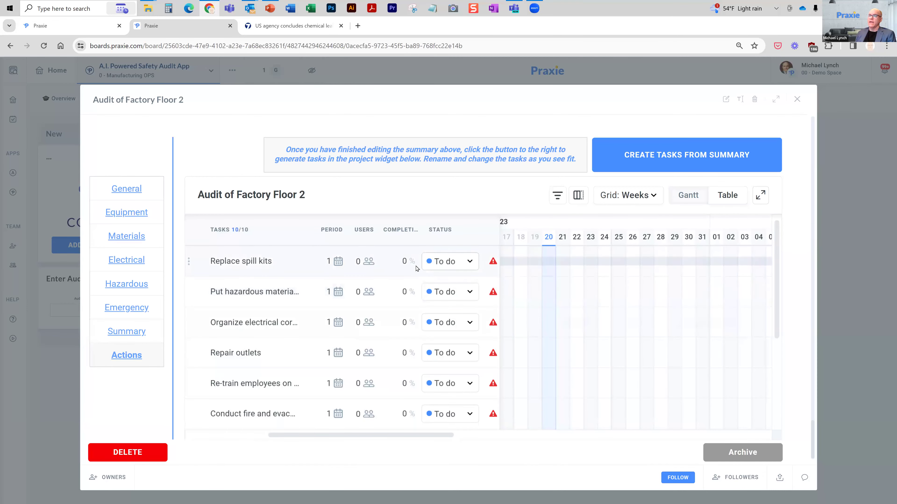
pyautogui.click(339, 263)
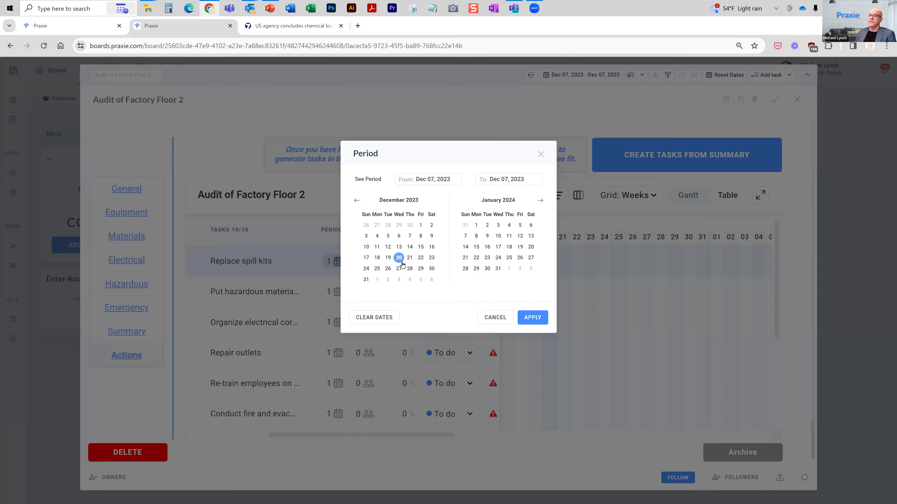
pyautogui.click(423, 272)
pyautogui.click(533, 317)
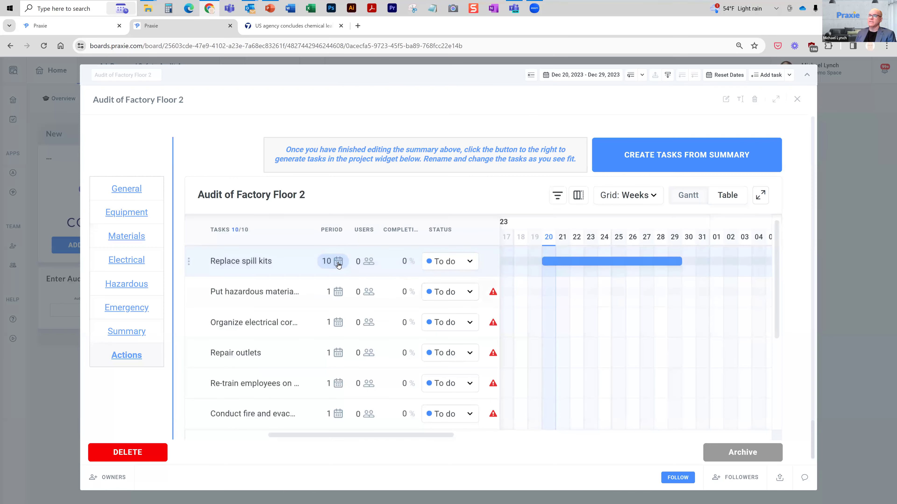
# - View the users who can be assigned to the "Replace spill kits" task and revisit the Summary and Actions sections
pyautogui.click(365, 262)
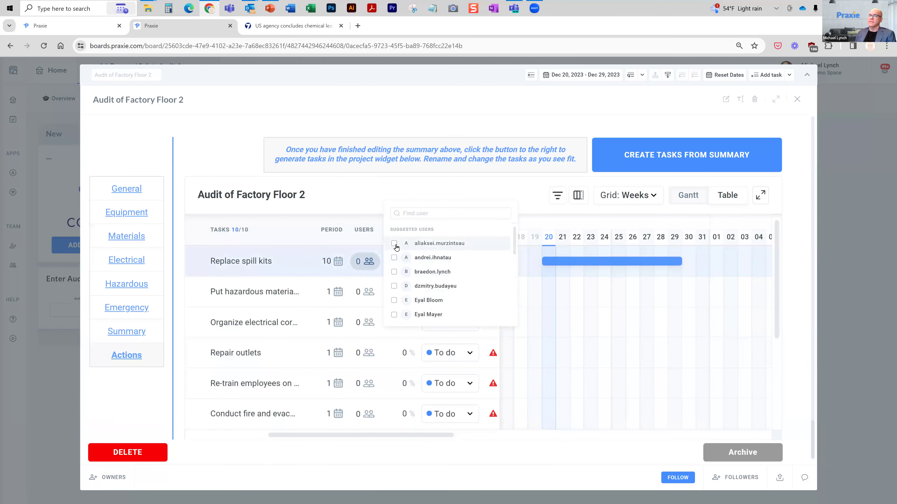
pyautogui.click(371, 202)
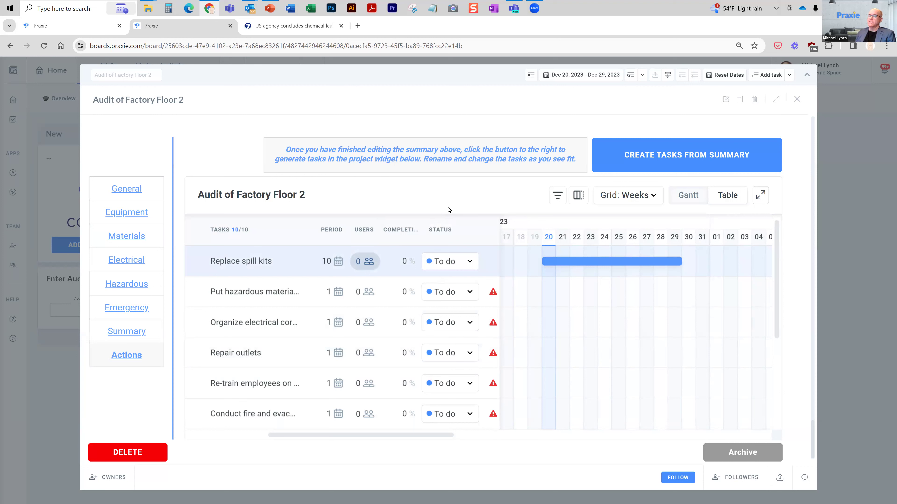
pyautogui.click(127, 334)
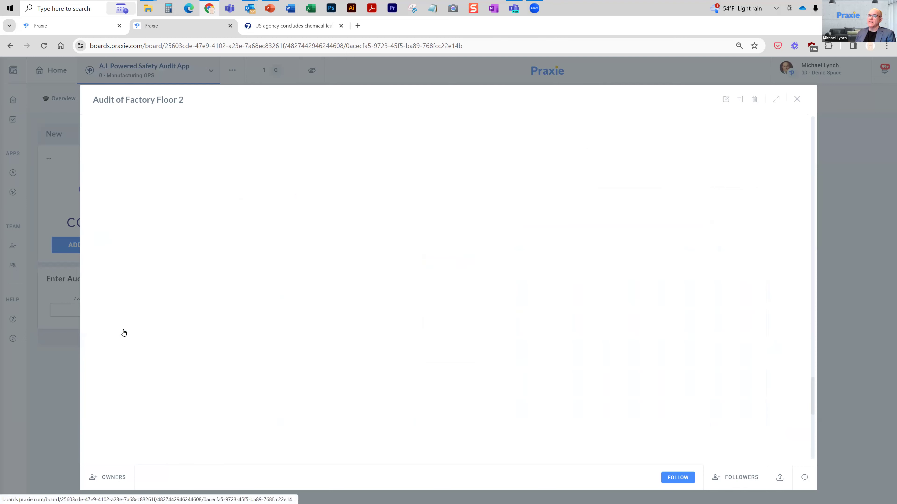
pyautogui.click(126, 355)
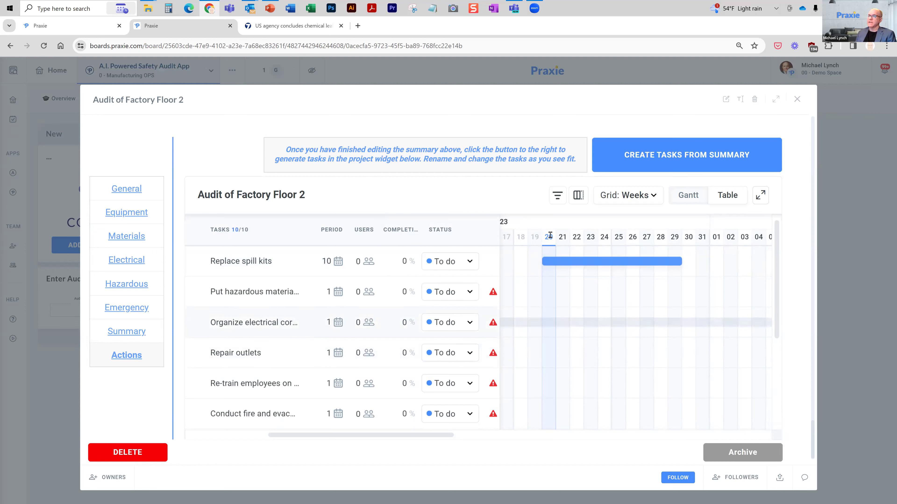
# - Close the Audit of Factory Floor 2 and read the Executive Summary of the safety audits
pyautogui.moveTo(487, 203)
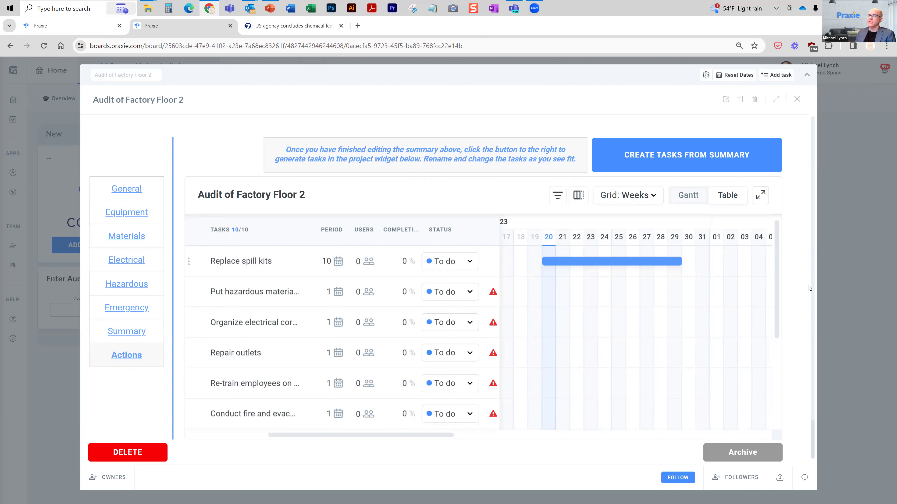
pyautogui.click(847, 317)
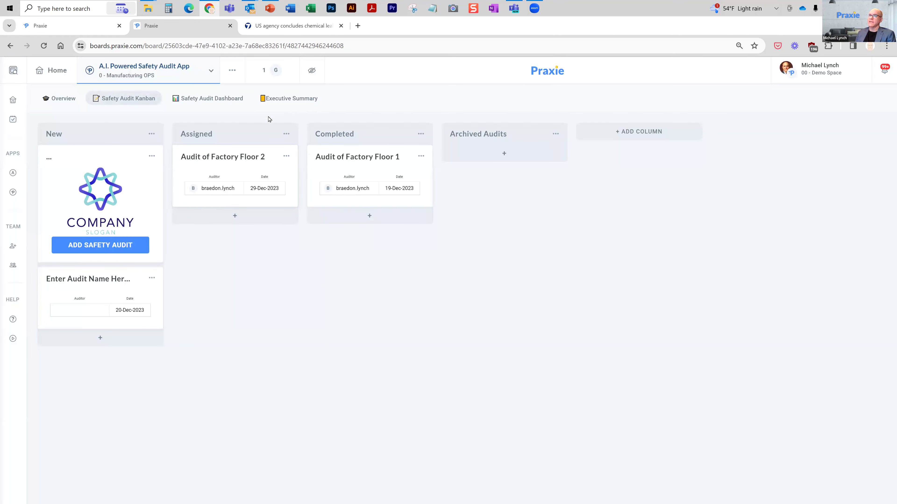
pyautogui.click(289, 103)
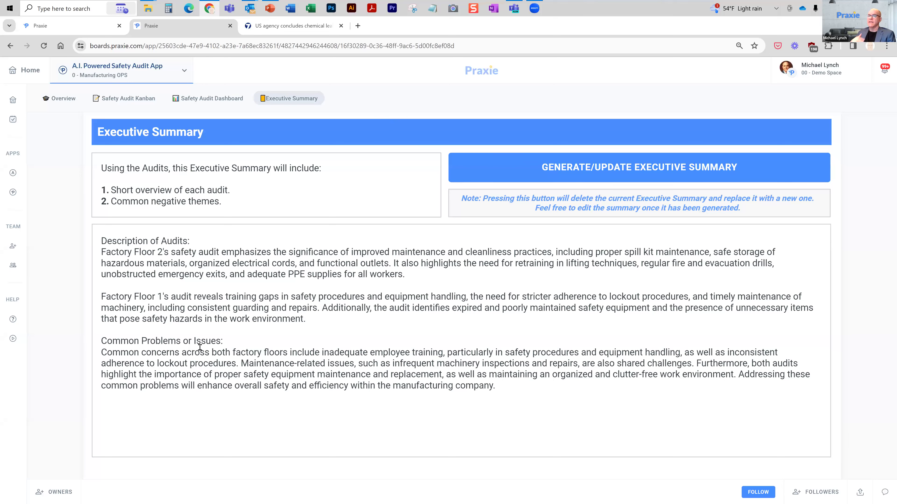
# - Reopen the Audit of Factory Floor 2 from the Safety Audit Kanban and review its Summary and Actions sections
pyautogui.click(129, 103)
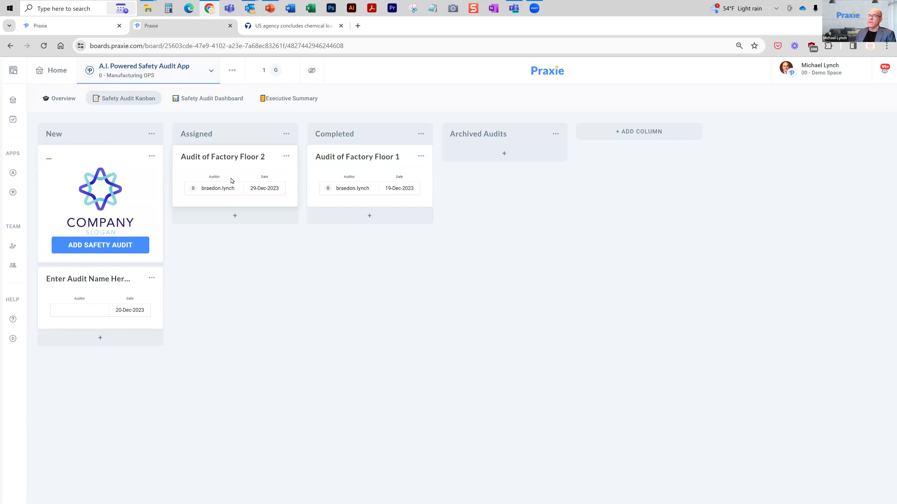
pyautogui.click(233, 181)
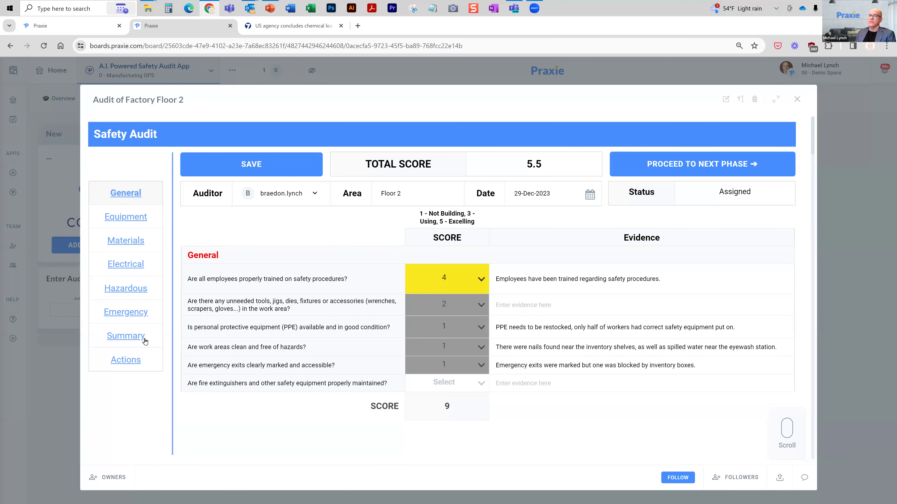
pyautogui.click(142, 340)
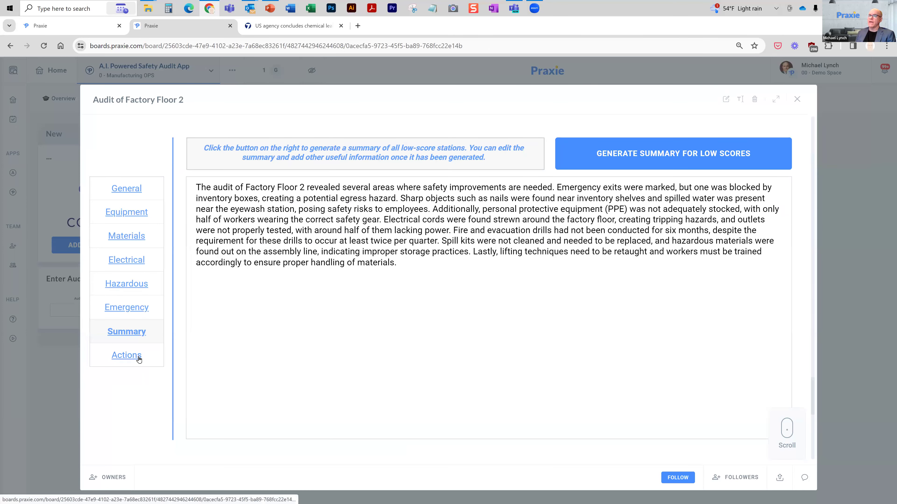
pyautogui.click(142, 356)
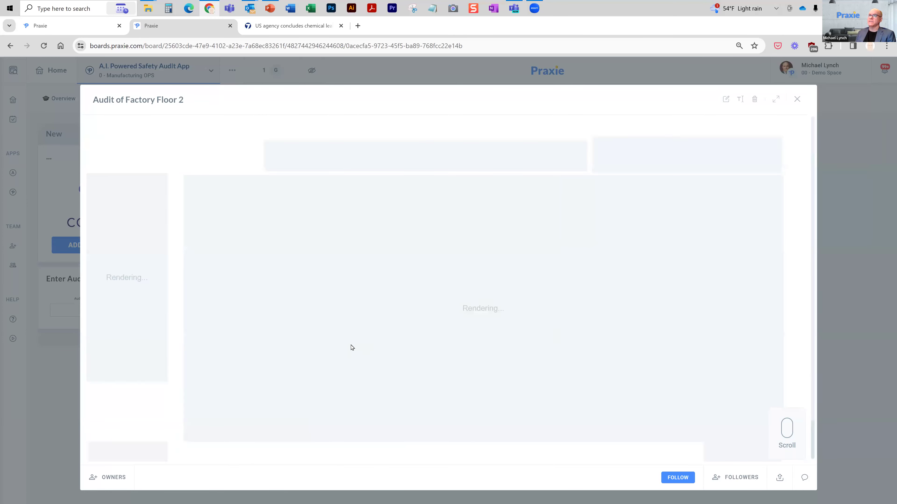